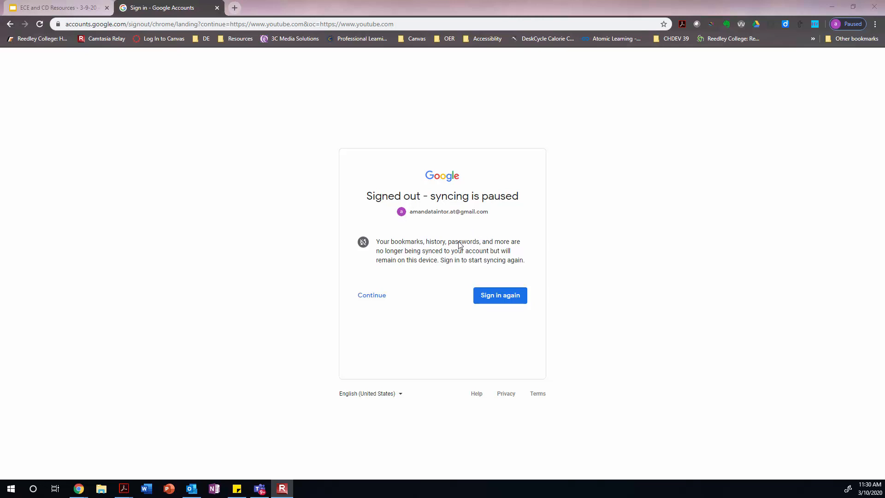
Sign back in to the paused Google account using the account password.
click(517, 299)
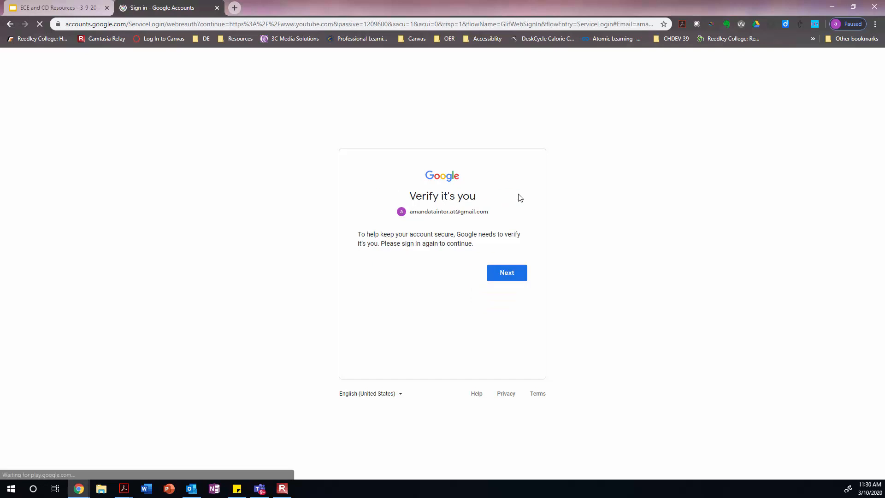
click(513, 280)
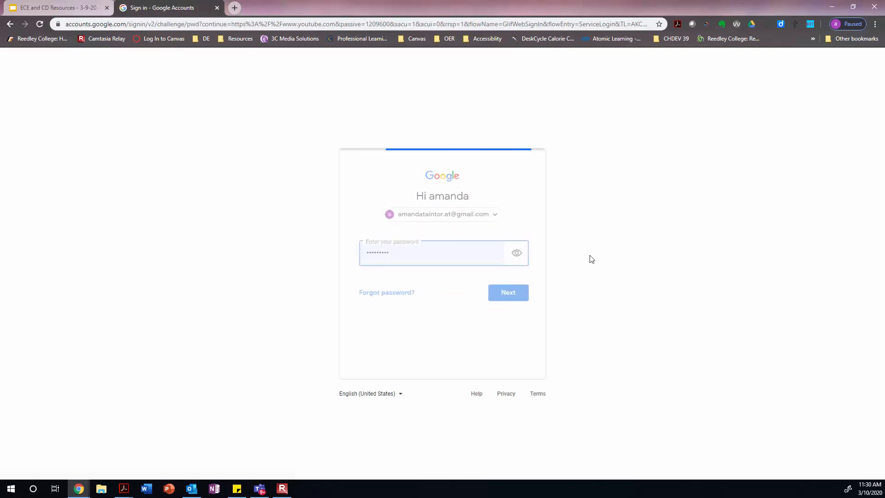
click(490, 299)
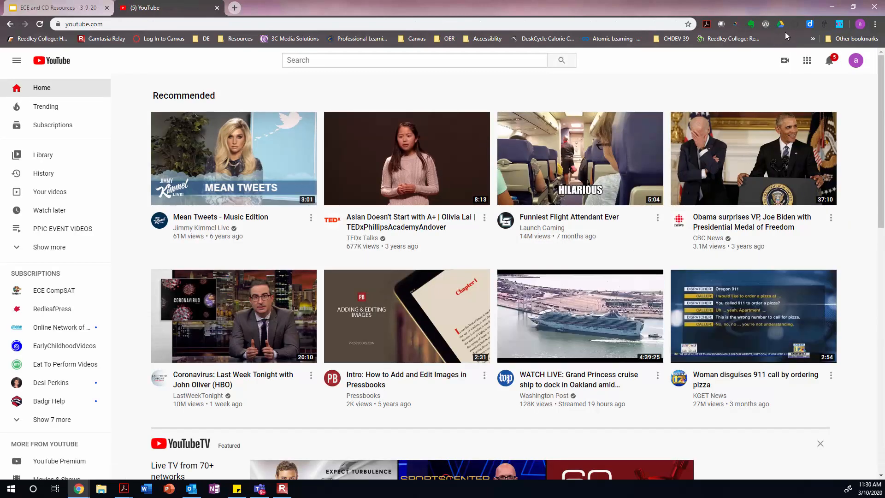
Start a new video upload with the Standardized MP4 file from the Lecture Recordings folder.
click(785, 66)
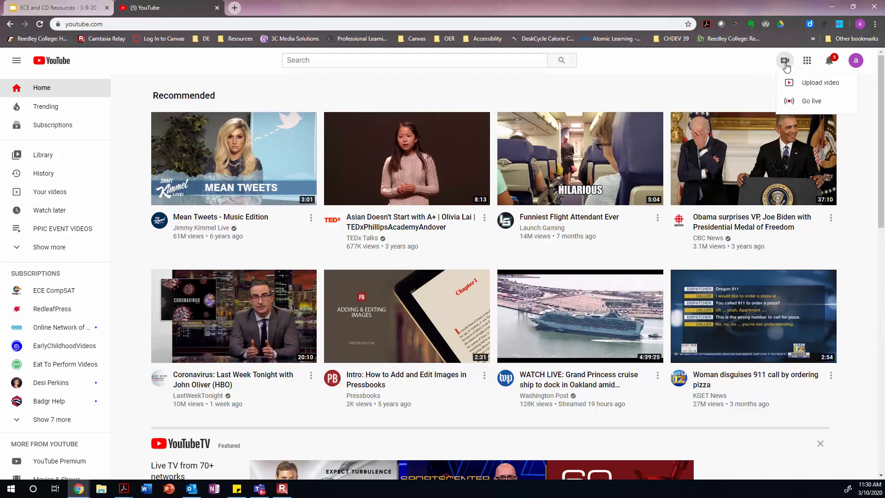
click(810, 85)
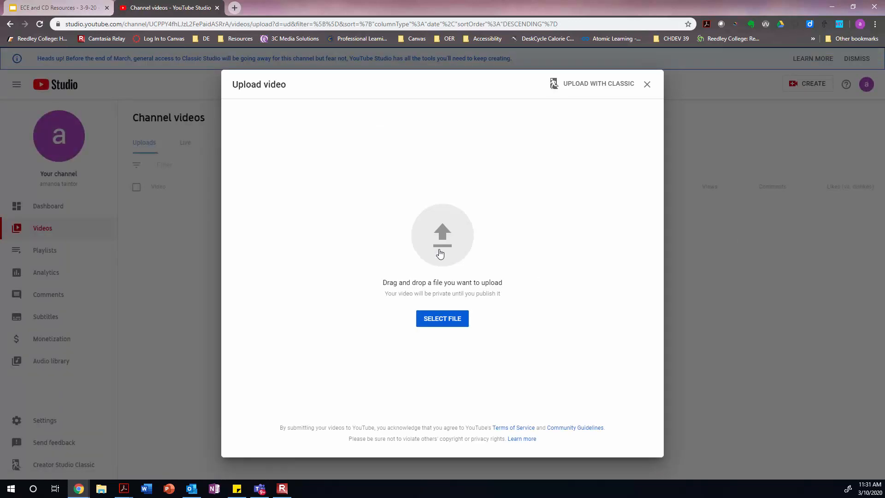
click(444, 320)
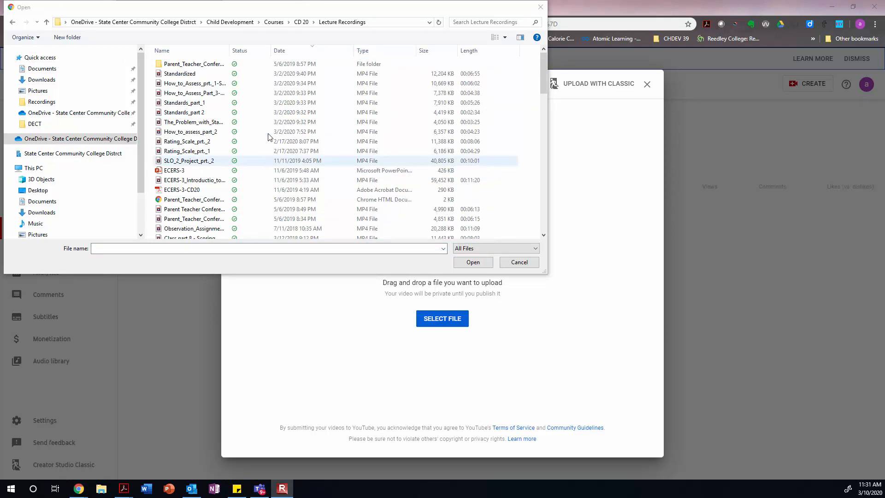
double_click(376, 73)
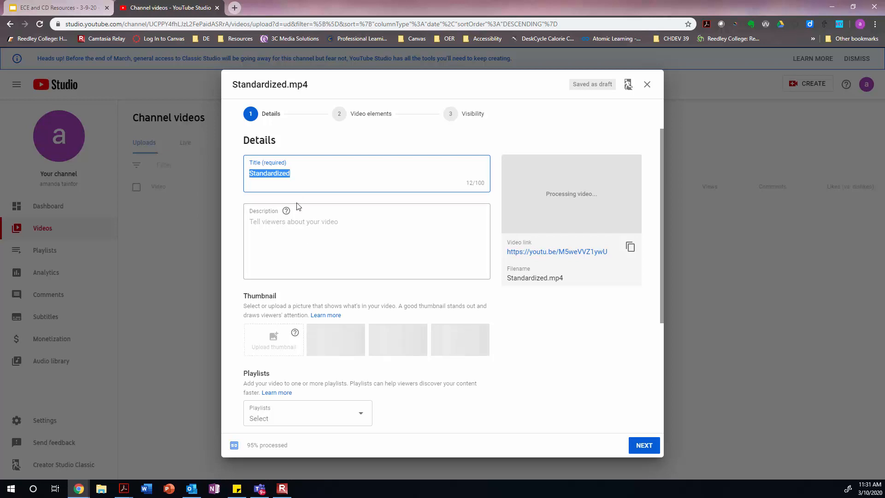
Keep the video title Standardized and enter "Standardized" as its description.
click(296, 176)
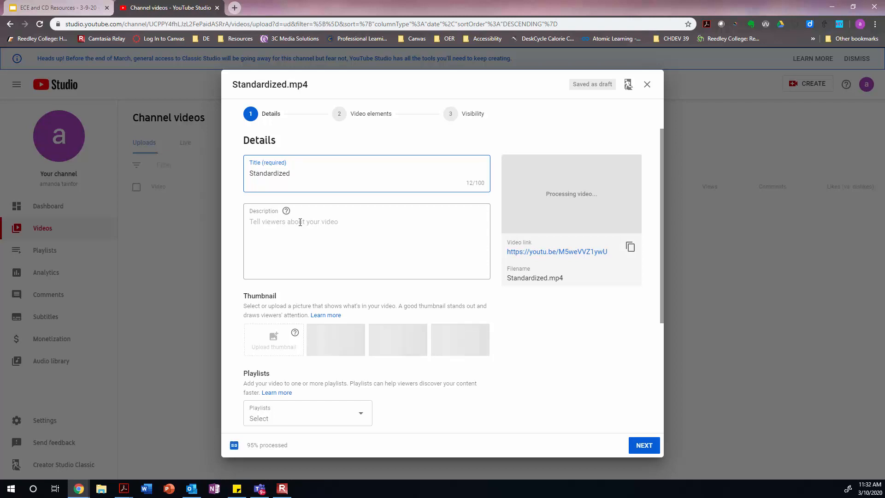
click(300, 222)
text(St)
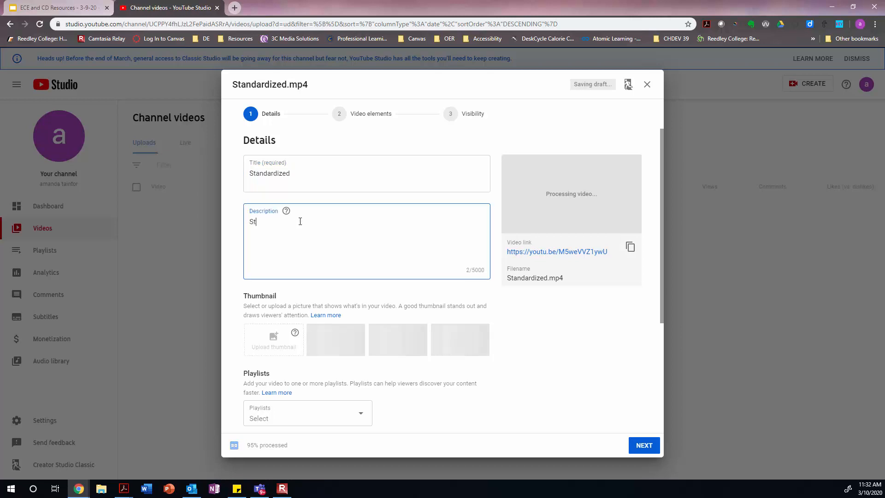
text(andardized)
Set the Standardized video's audience to "Yes, it's made for kids".
scroll(433, 383, down, 4)
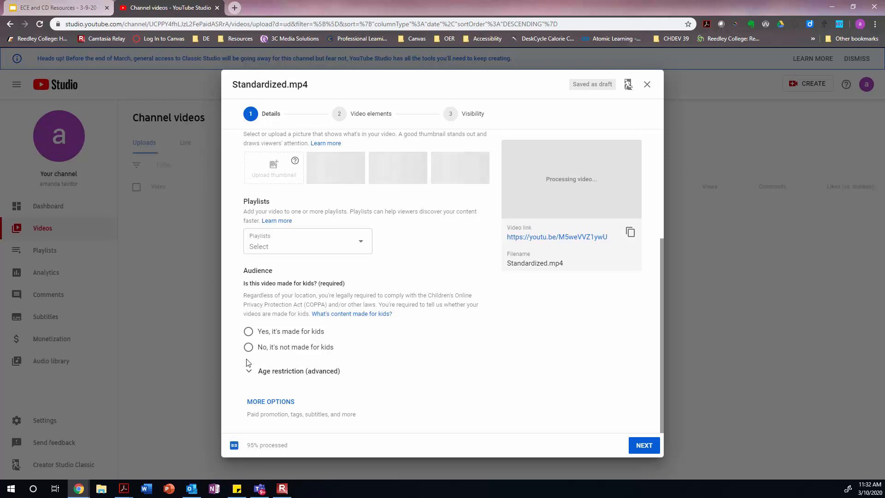
click(248, 331)
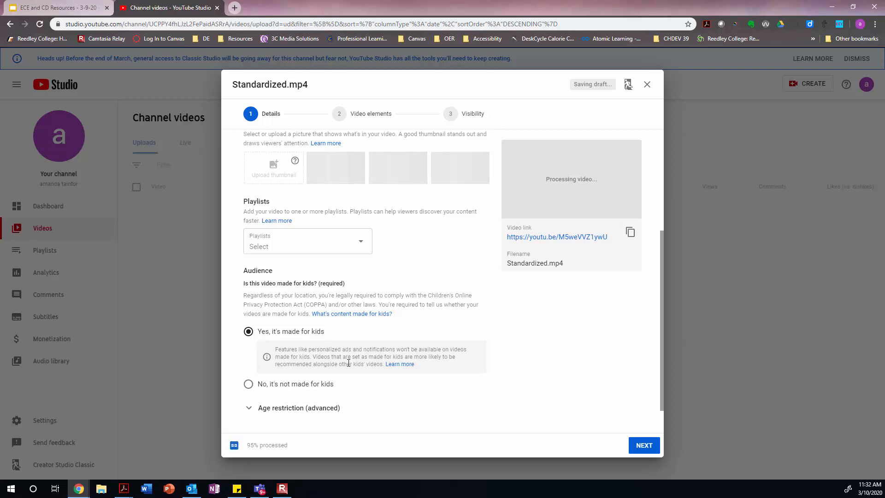
scroll(348, 363, down, 1)
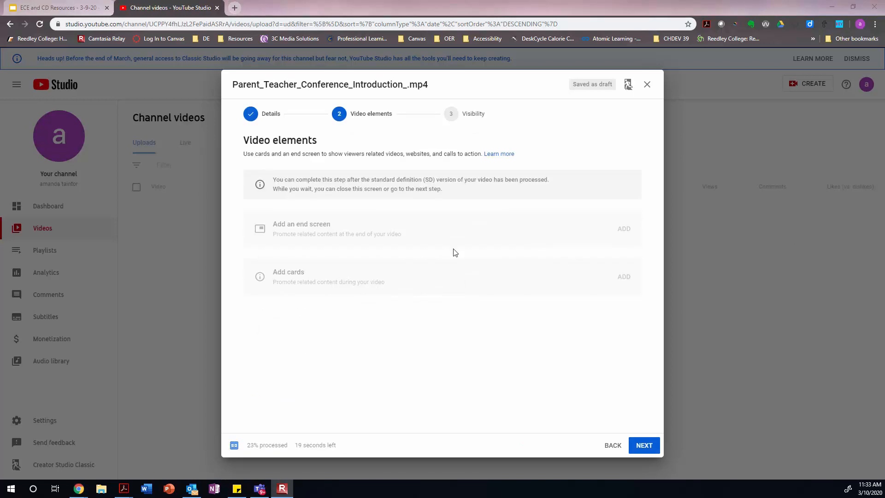
Skip the video elements for the Parent Teacher Conference Introduction upload, set its visibility to Unlisted and save it.
click(640, 446)
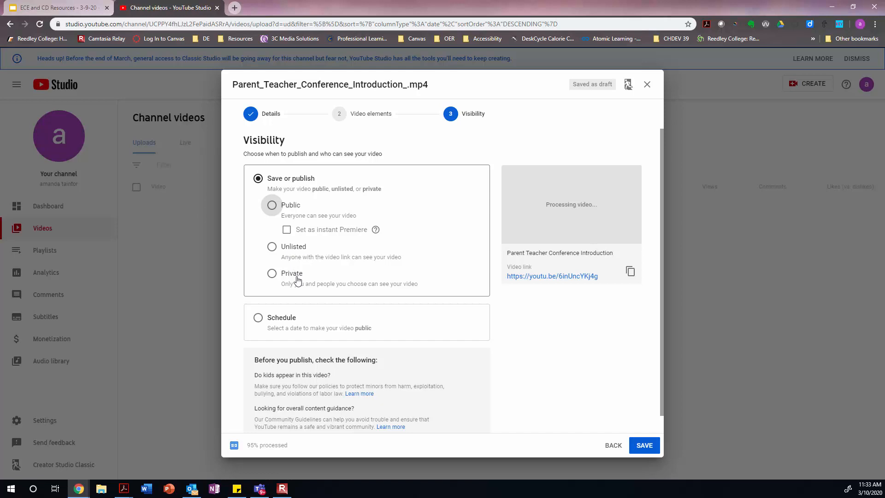
click(272, 247)
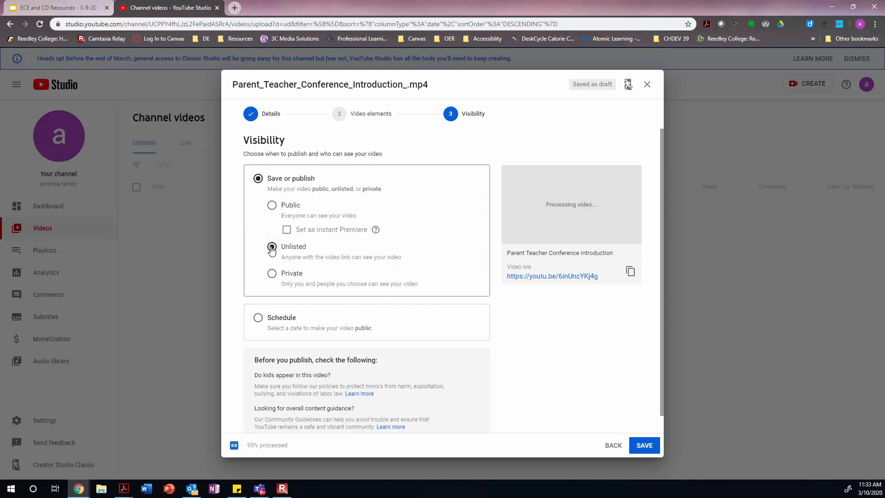
scroll(576, 385, down, 1)
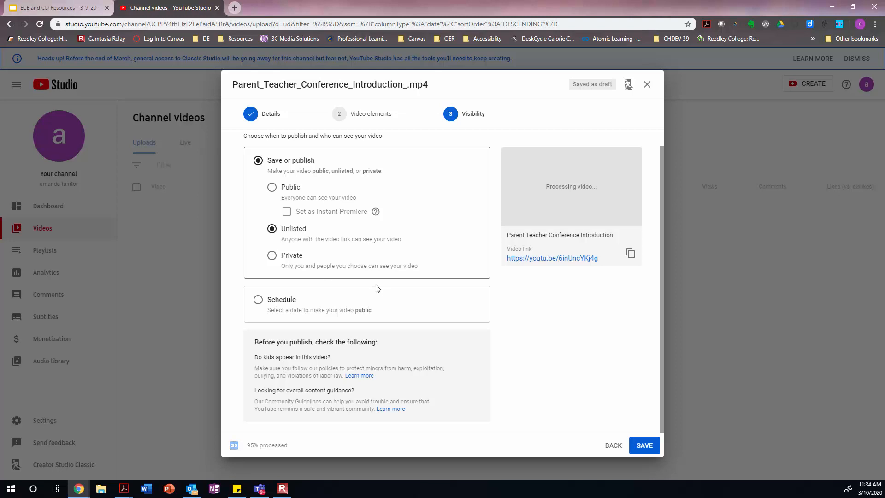
click(642, 449)
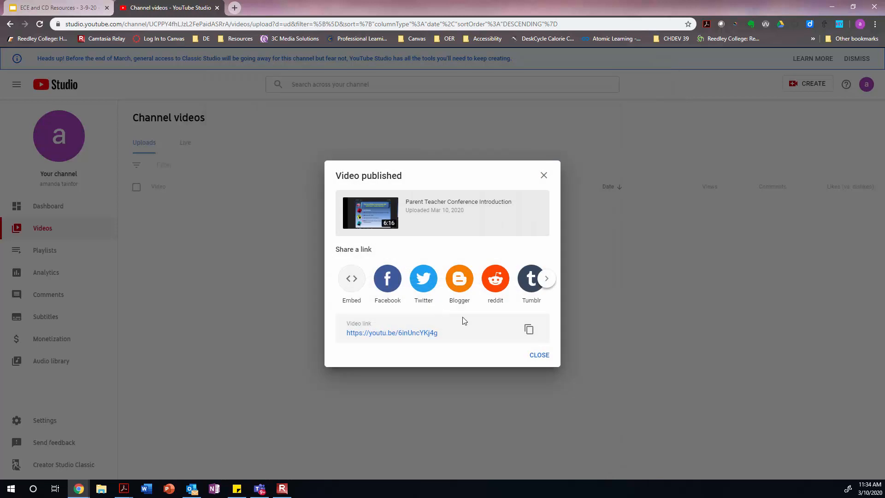
View the embed code of the published video and close the sharing dialog.
click(351, 280)
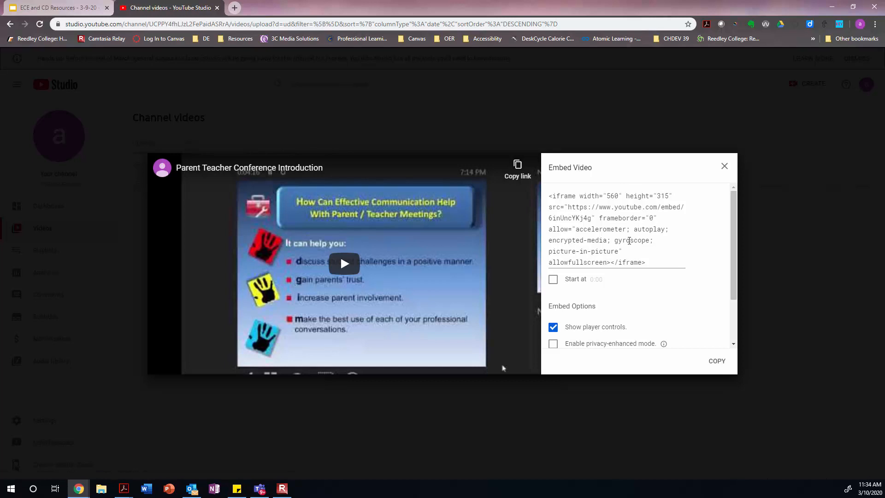
click(724, 166)
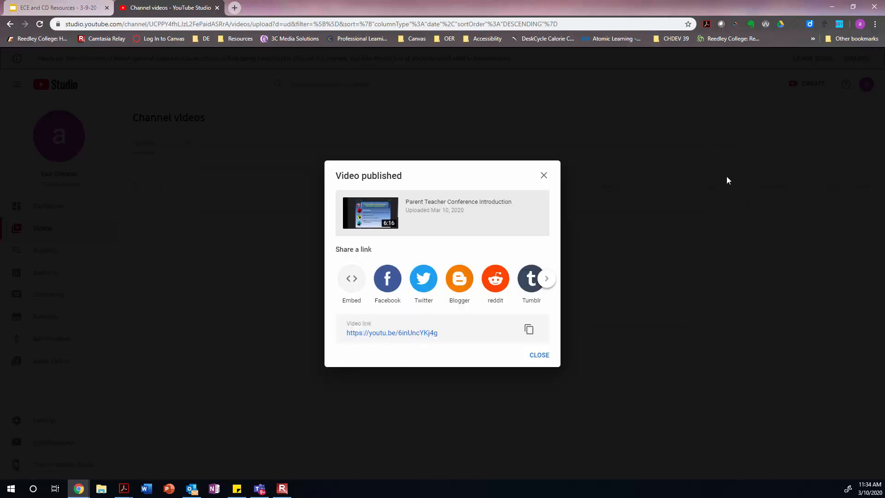
click(539, 355)
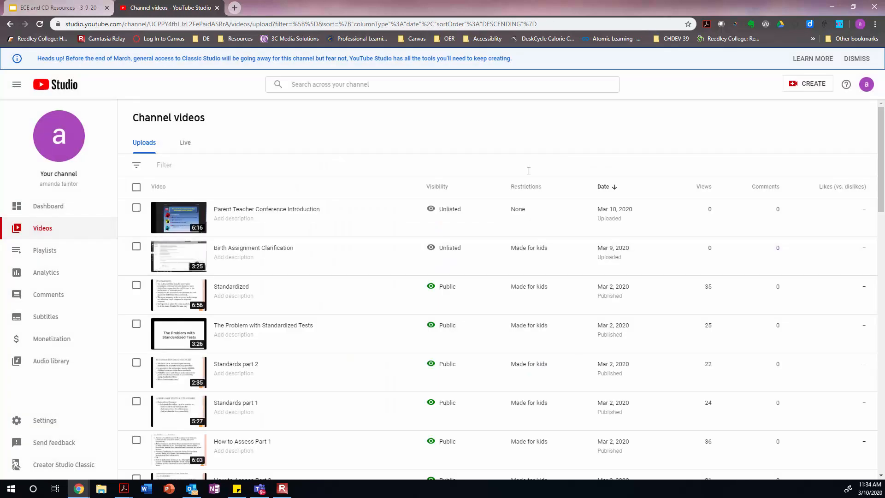
Check the Parent Teacher Conference Introduction video's advanced details for subtitle options and return to the channel's video list.
mouse_move(456, 210)
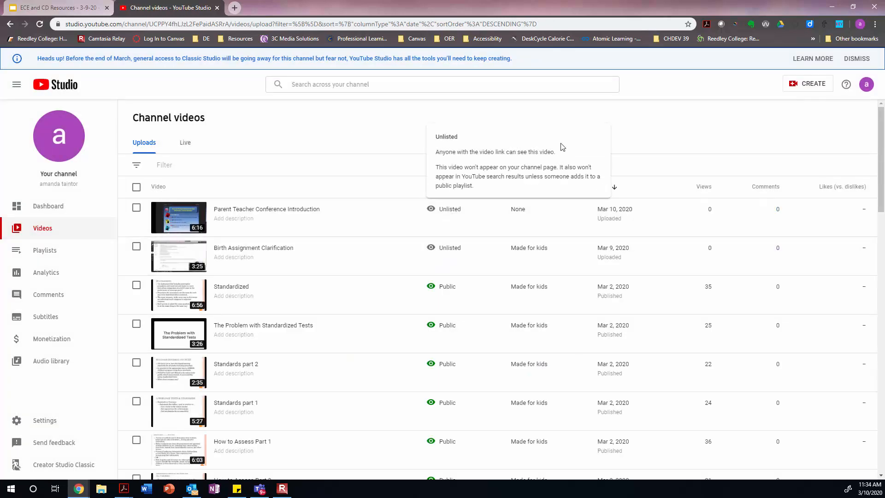
mouse_move(243, 251)
mouse_move(233, 203)
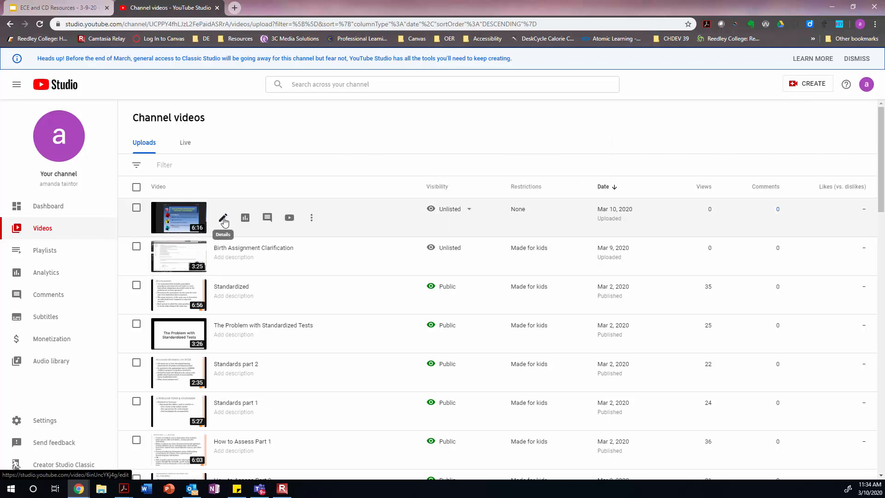
click(224, 219)
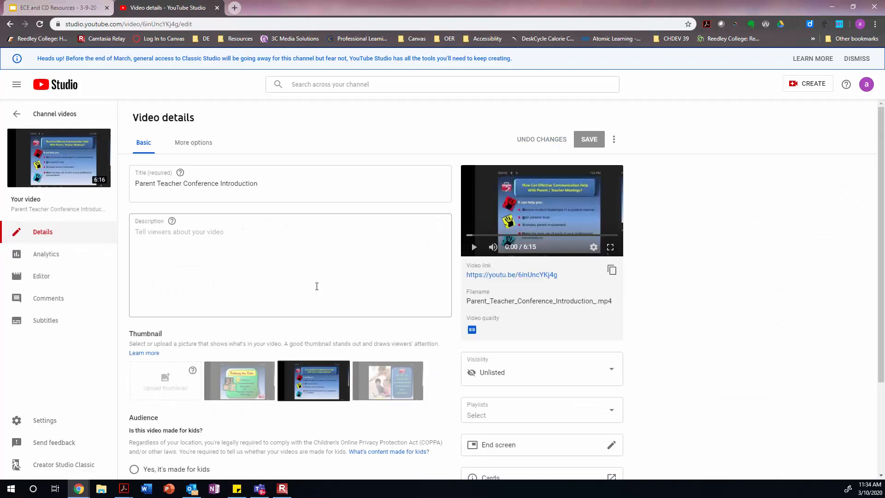
click(206, 145)
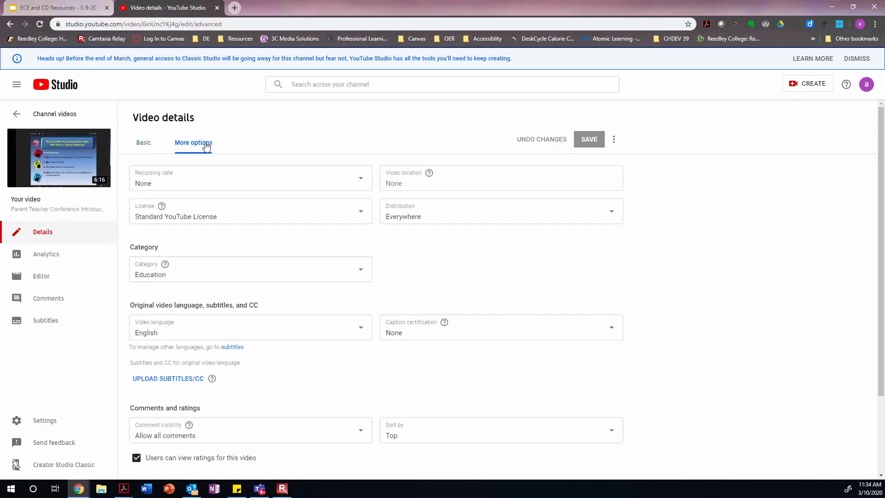
scroll(258, 325, down, 1)
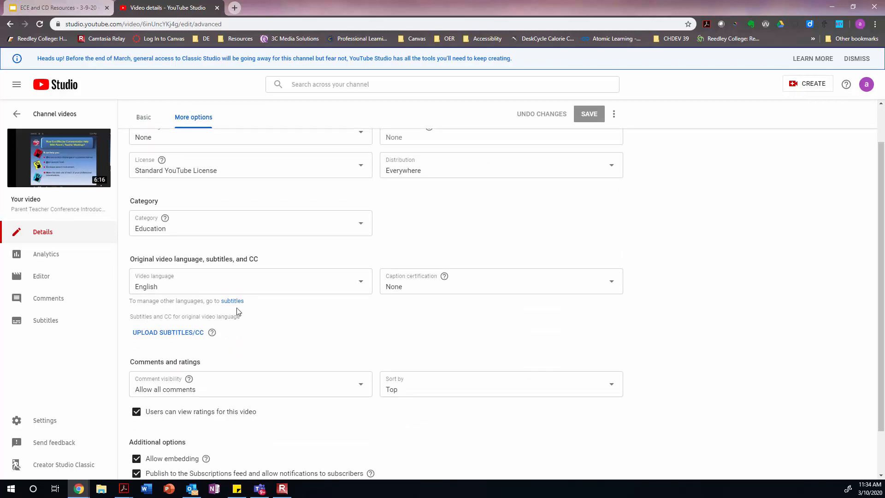
scroll(244, 221, up, 1)
click(10, 24)
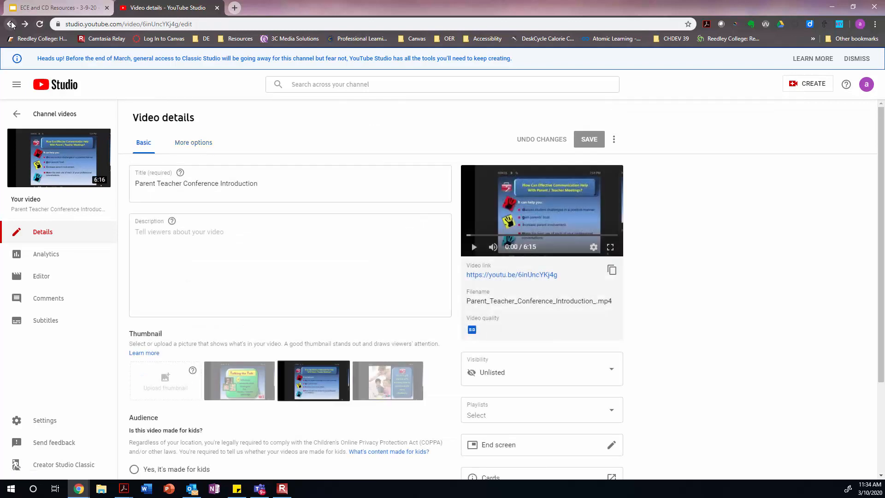
click(10, 24)
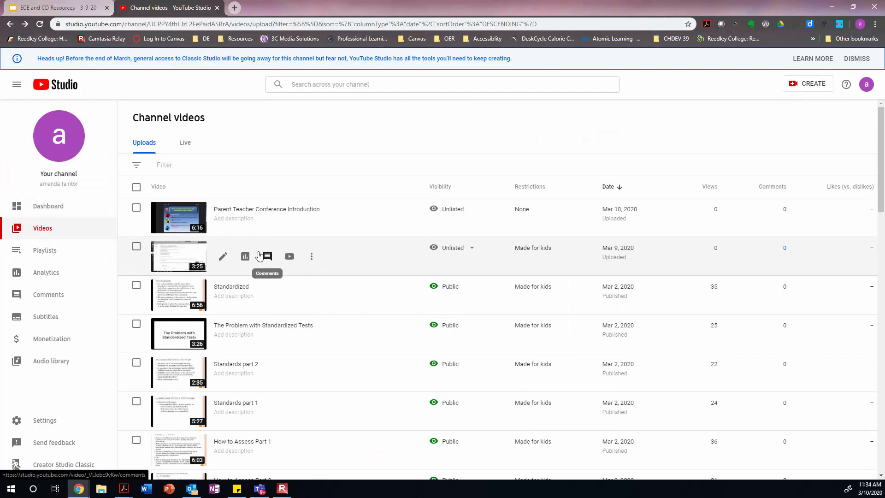
Open the automatic English subtitles of the Birth Assignment Clarification video in Classic Studio from its advanced details.
click(224, 259)
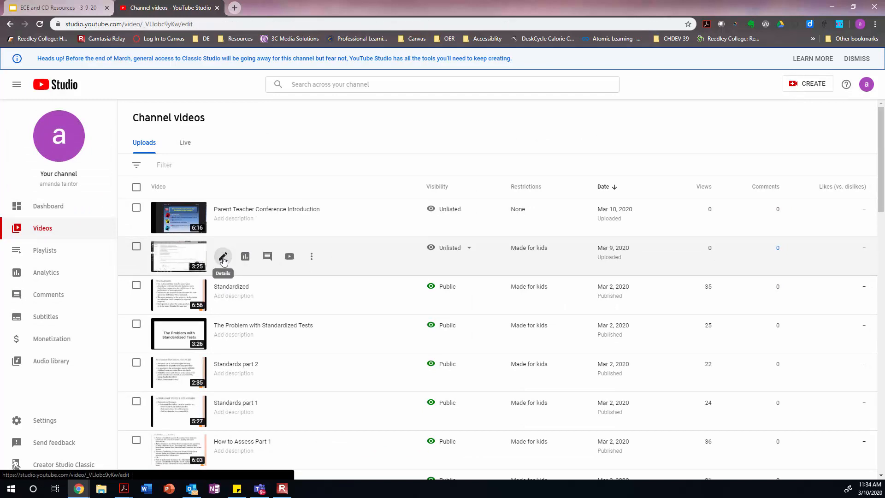
click(186, 140)
scroll(251, 329, down, 2)
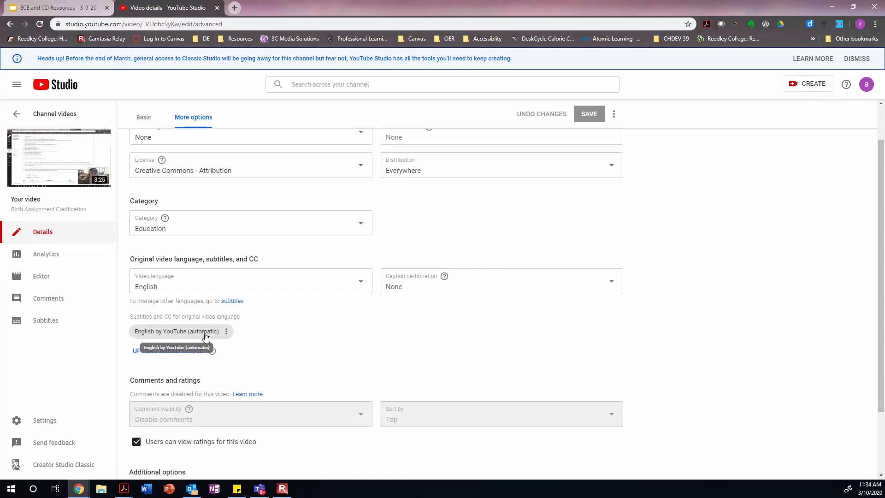
click(190, 332)
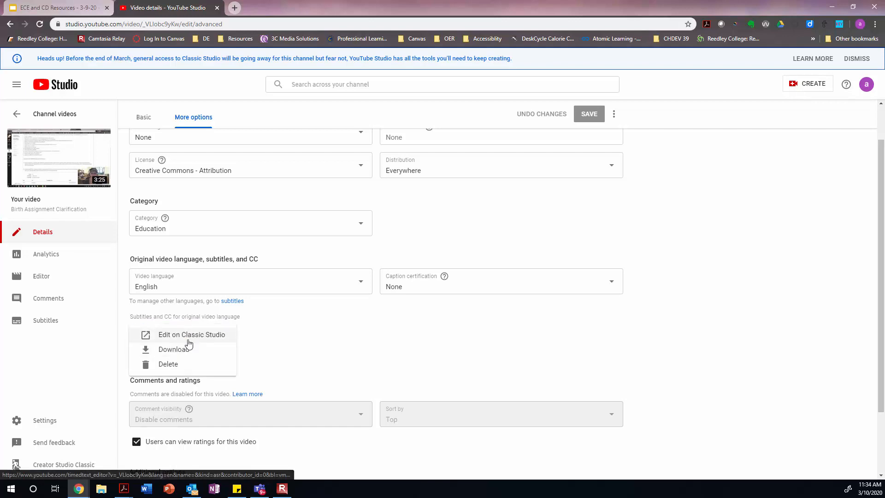
click(190, 338)
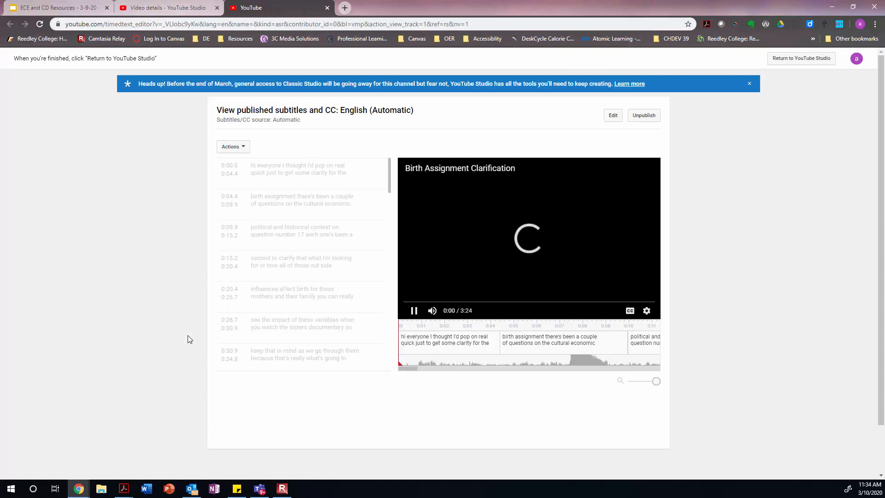
Make the automatic English subtitles editable, look through the lines, and play the video from the subtitle starting at 0:09.9.
click(613, 116)
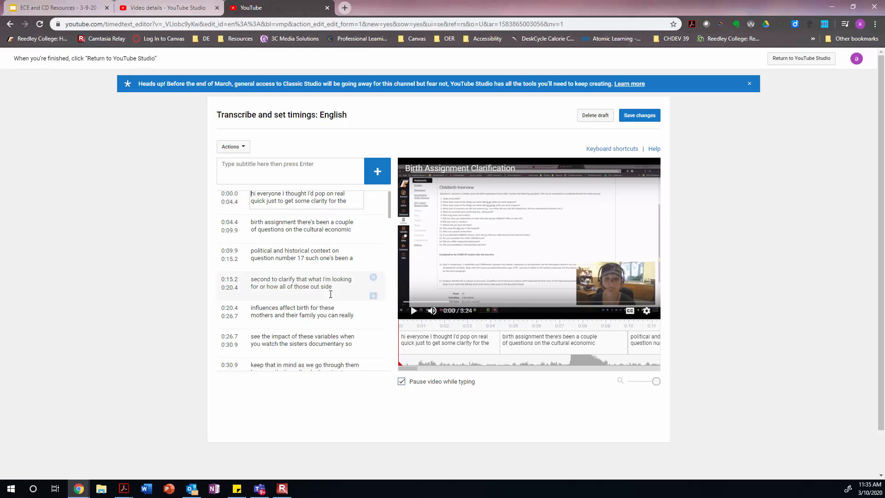
scroll(330, 294, down, 1)
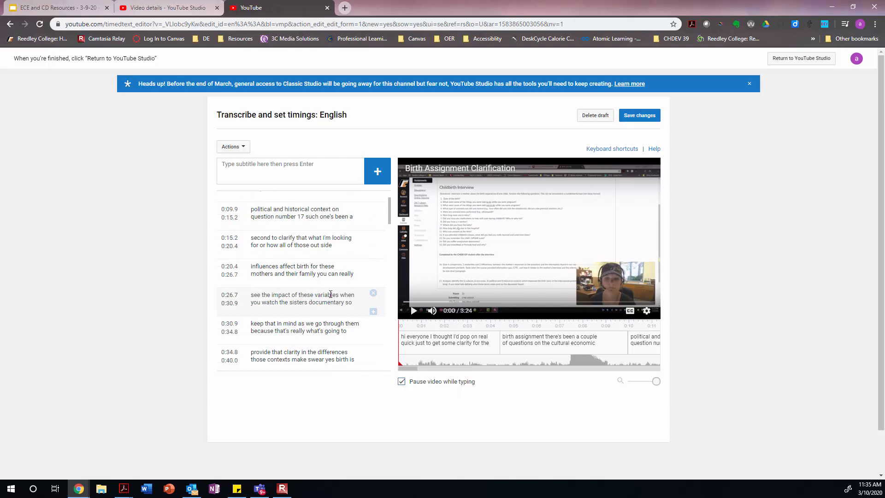
scroll(330, 295, down, 1)
scroll(330, 299, up, 2)
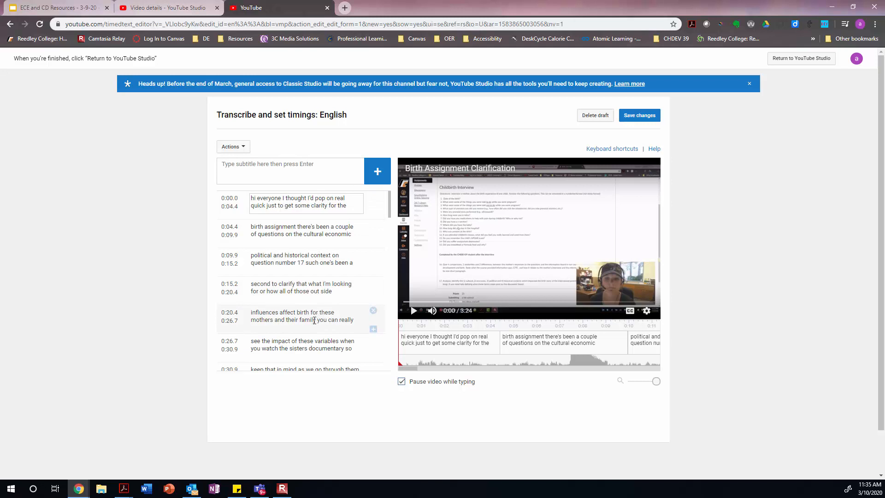
click(303, 259)
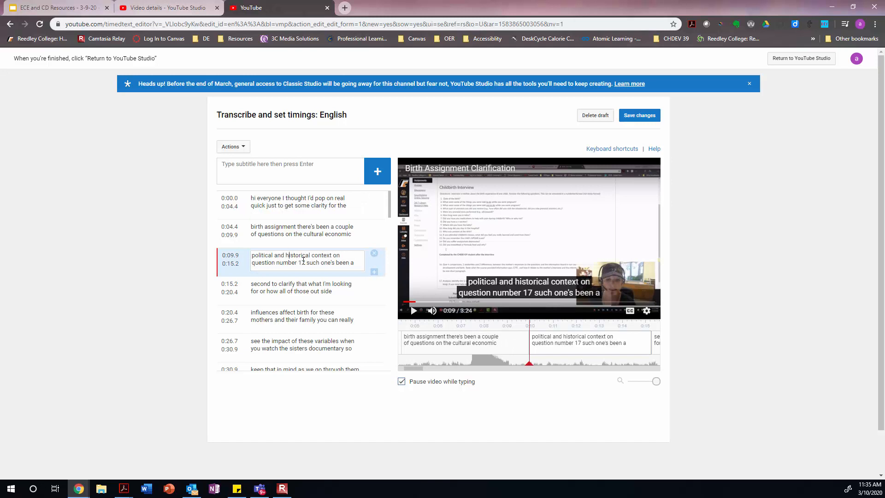
click(413, 310)
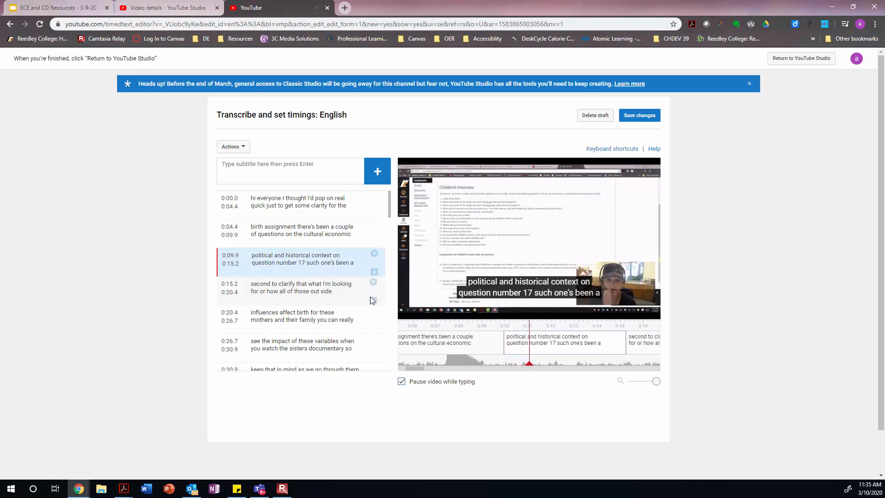
Pause the preview at the 0:09.9 subtitle, open its text for editing, then save the English subtitles and return to YouTube Studio.
click(415, 310)
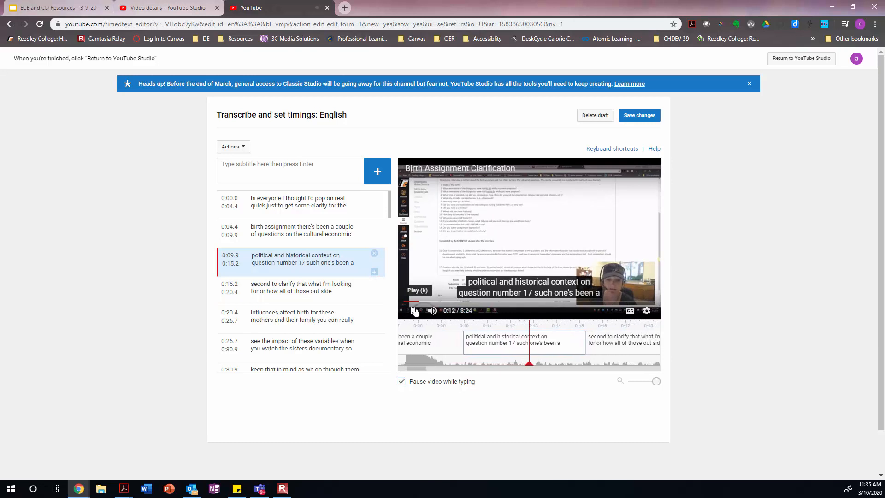
click(271, 259)
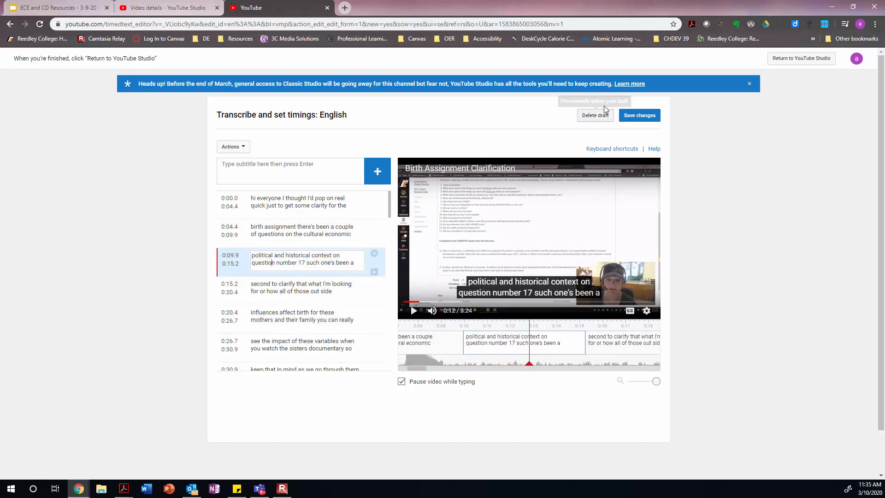
click(638, 120)
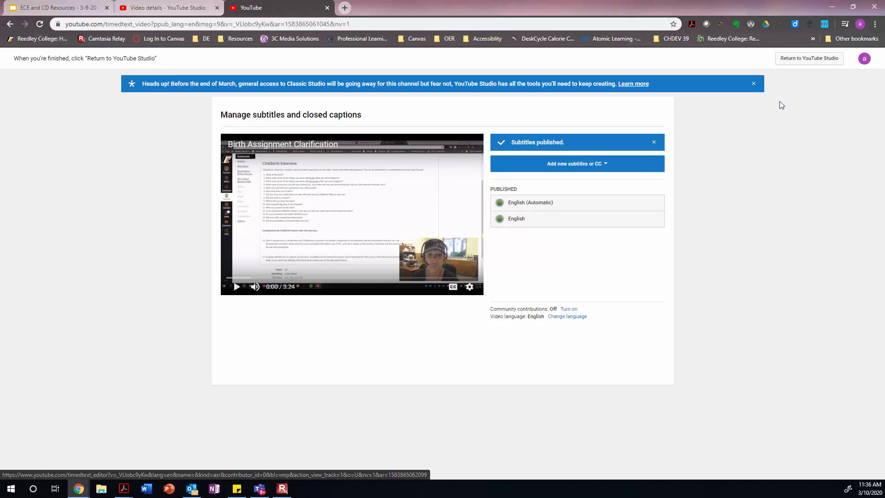
click(791, 60)
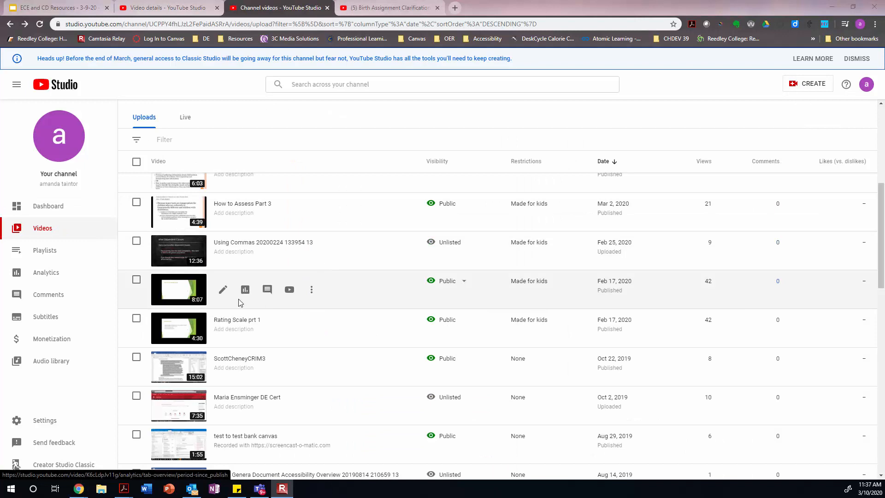
Check the Rating Scale prt 2 video's advanced details for its English subtitle tracks and return to the channel's video list.
click(223, 290)
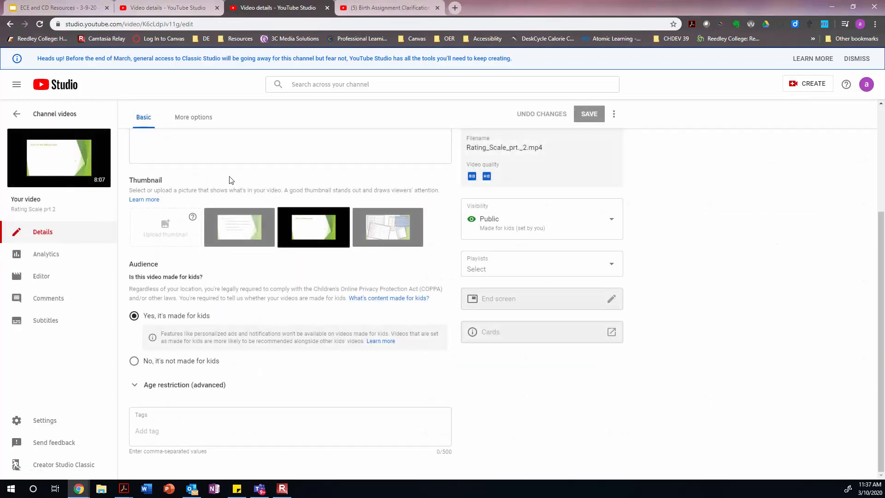
click(196, 119)
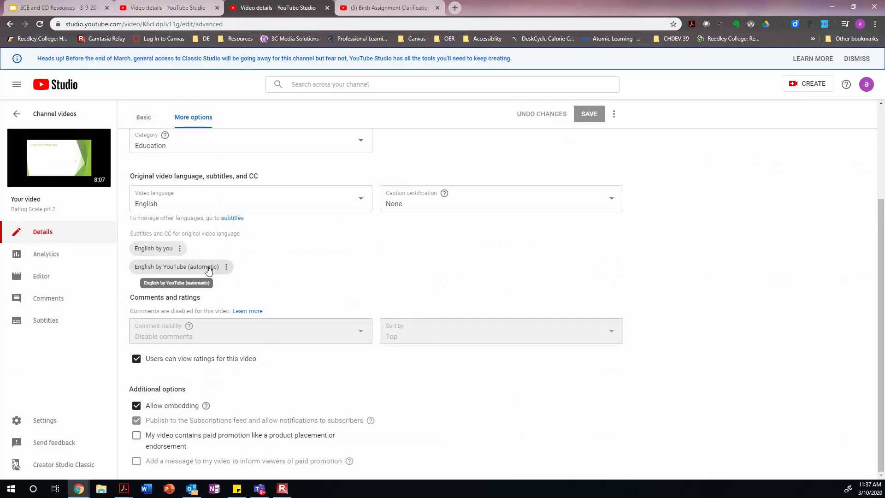
scroll(217, 217, up, 3)
click(9, 23)
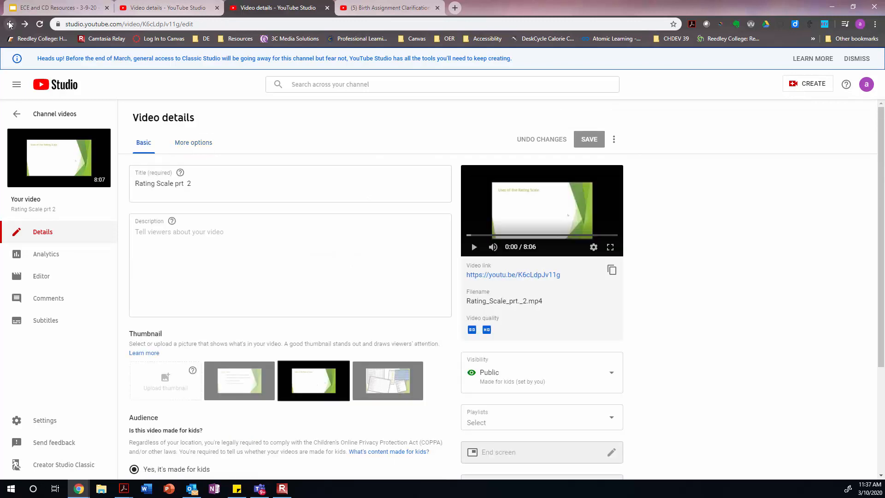
click(9, 23)
scroll(324, 299, down, 5)
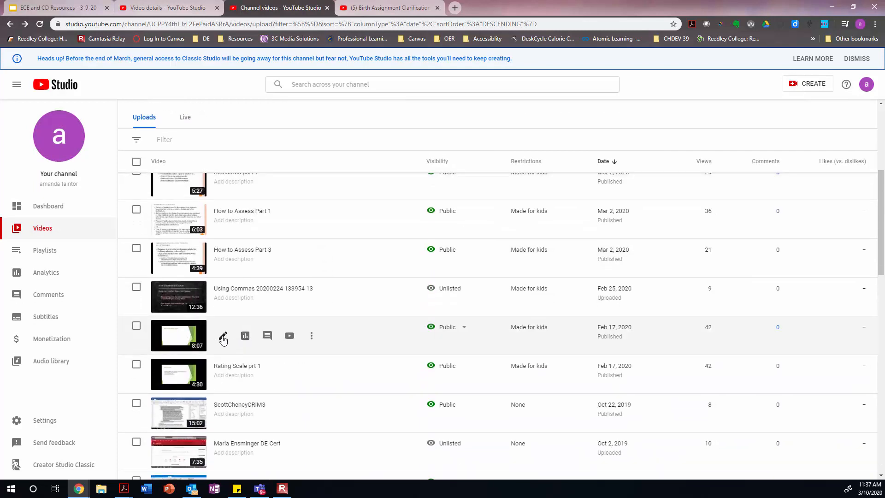
Watch Rating Scale prt 2 on YouTube, turn its captions off and on again, and pause playback.
click(290, 336)
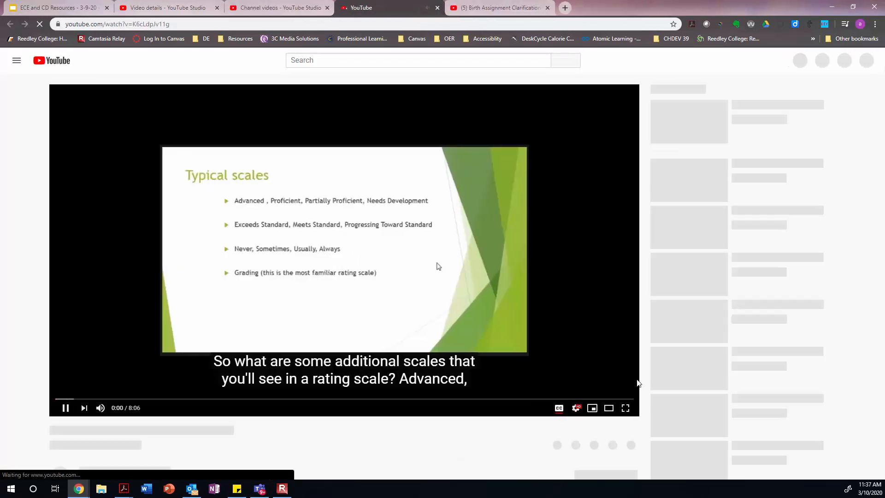
click(555, 409)
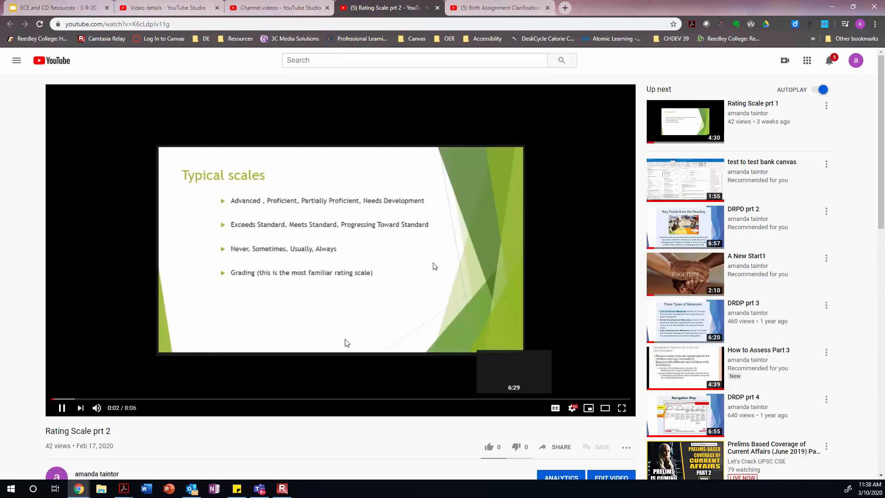
click(555, 408)
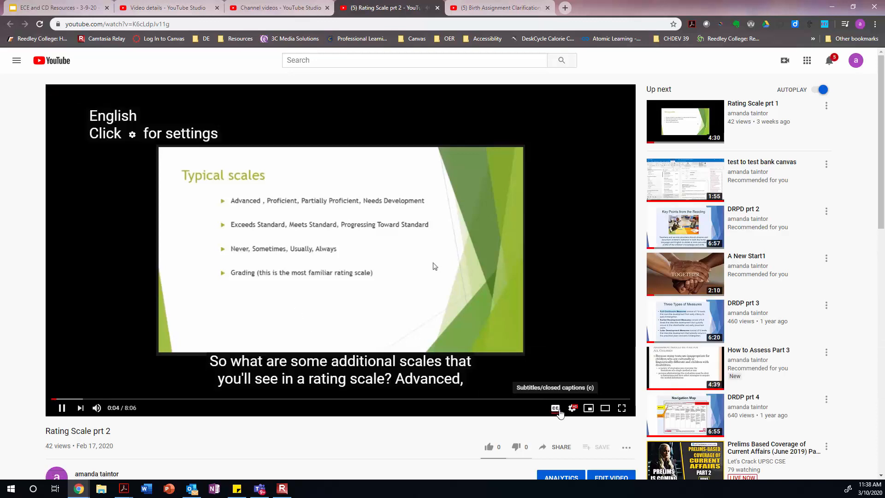
click(62, 407)
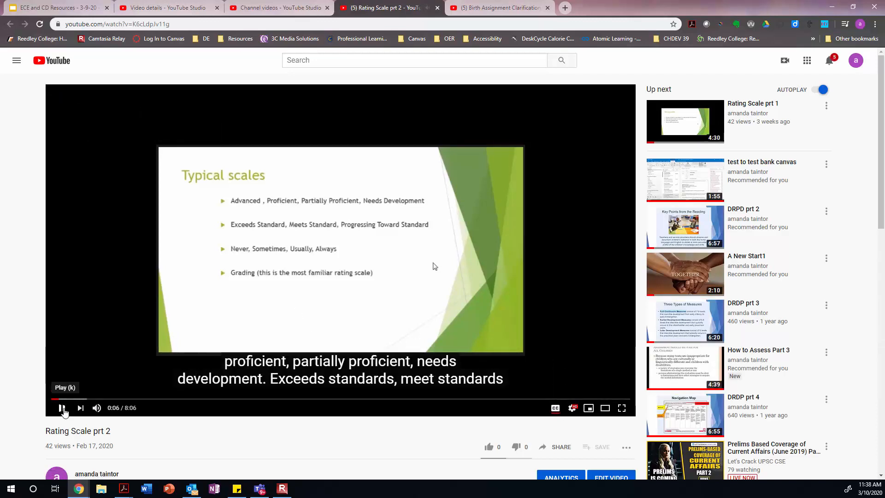